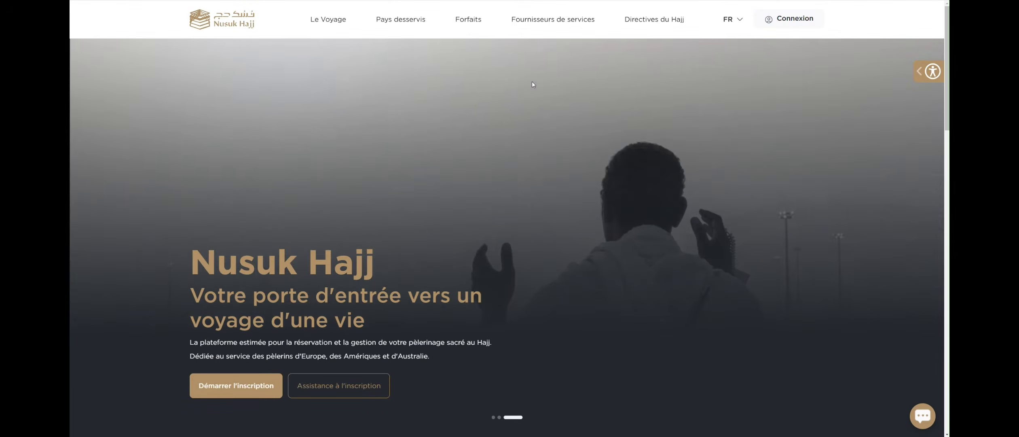
# Open the Forfaits page and review the all-inclusive services and the category classifications.
pyautogui.click(464, 23)
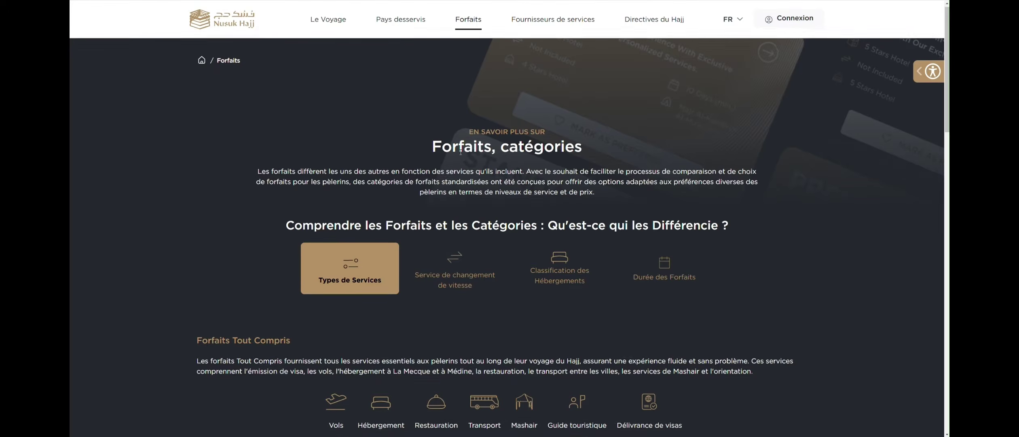
pyautogui.scroll(-5, 219, 159)
pyautogui.scroll(-3, 352, 204)
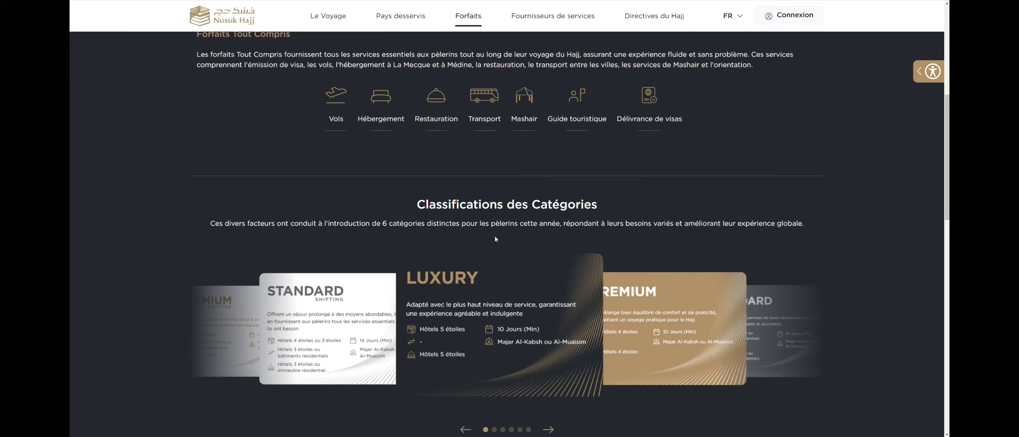
pyautogui.scroll(7, 437, 41)
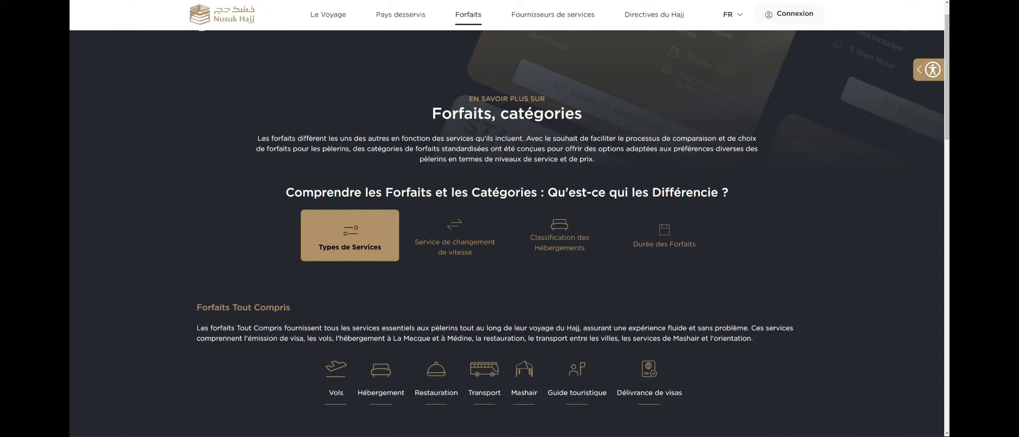
pyautogui.scroll(-2, 597, 236)
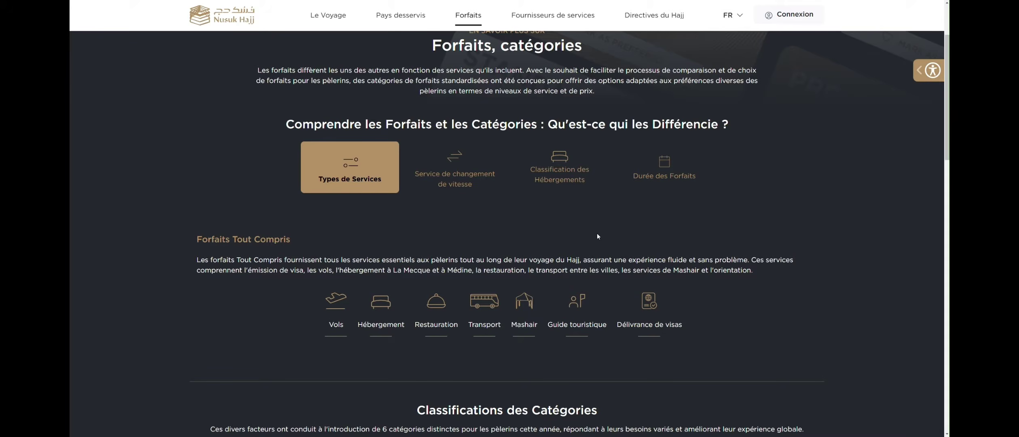
pyautogui.scroll(-5, 597, 236)
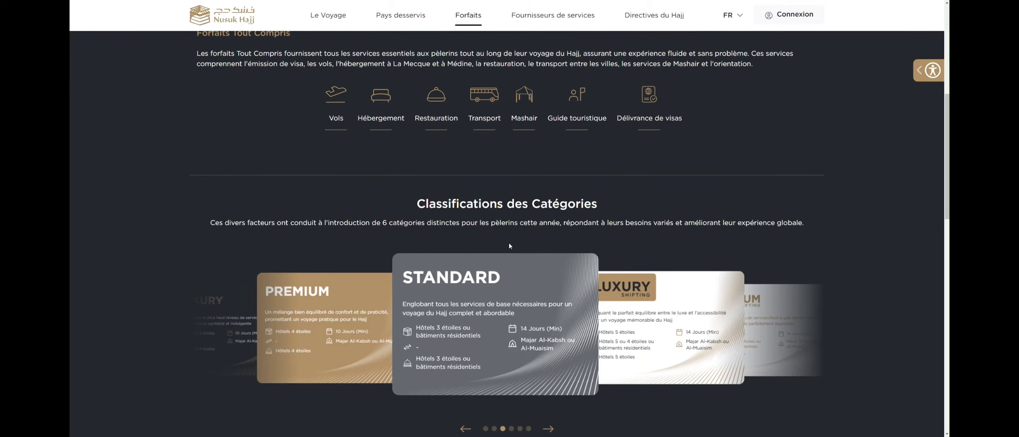
pyautogui.scroll(-3, 479, 239)
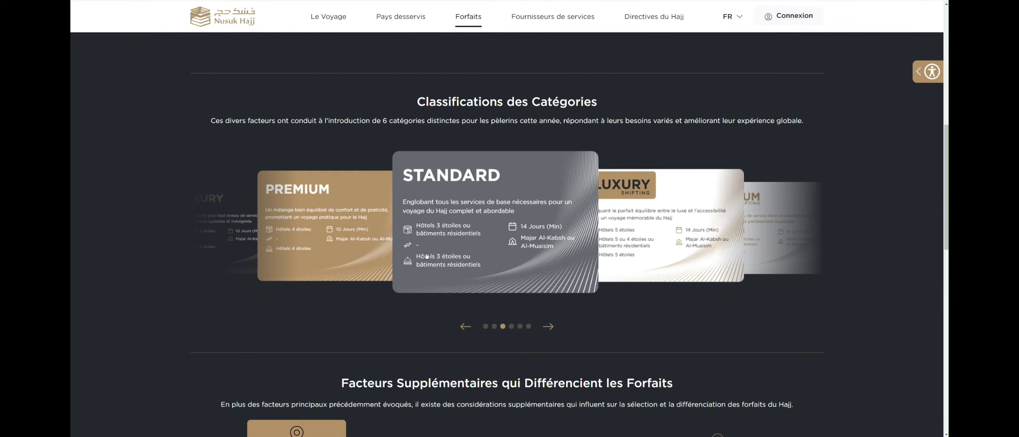
# Browse backwards through the category cards, viewing Premium, Luxury, Standard Shifting and Premium Shifting.
pyautogui.click(465, 325)
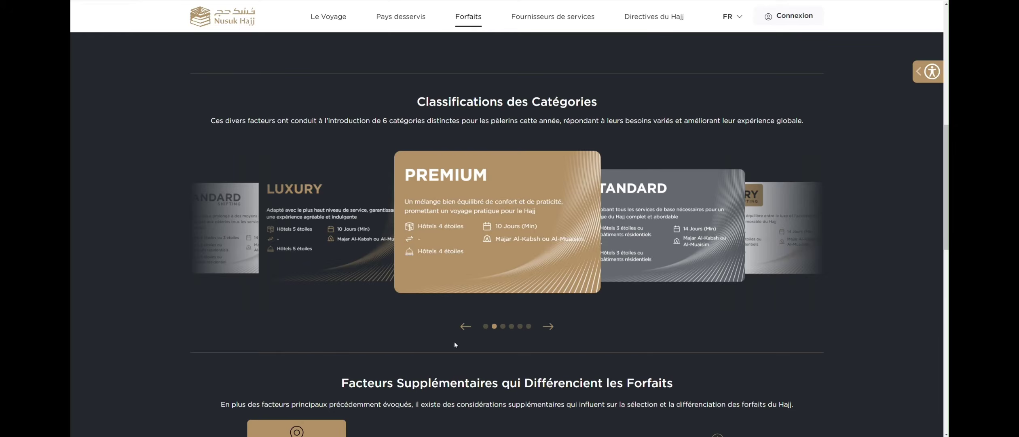
pyautogui.click(463, 328)
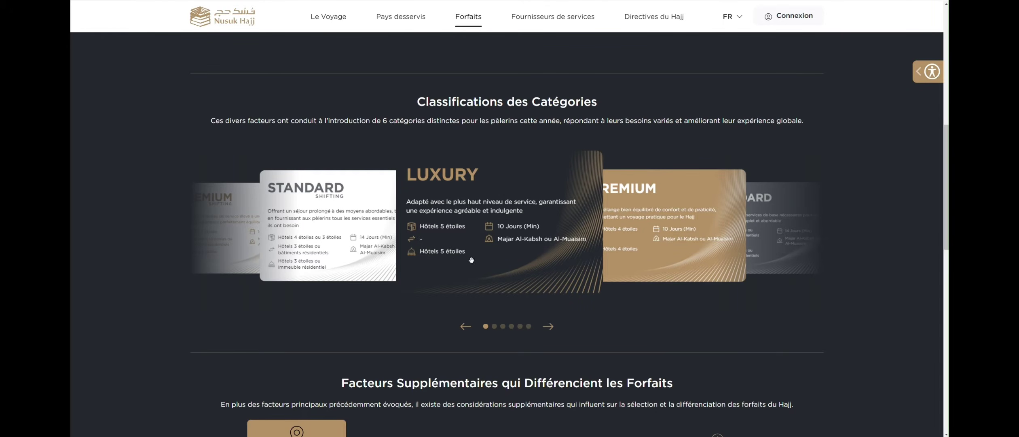
pyautogui.click(465, 326)
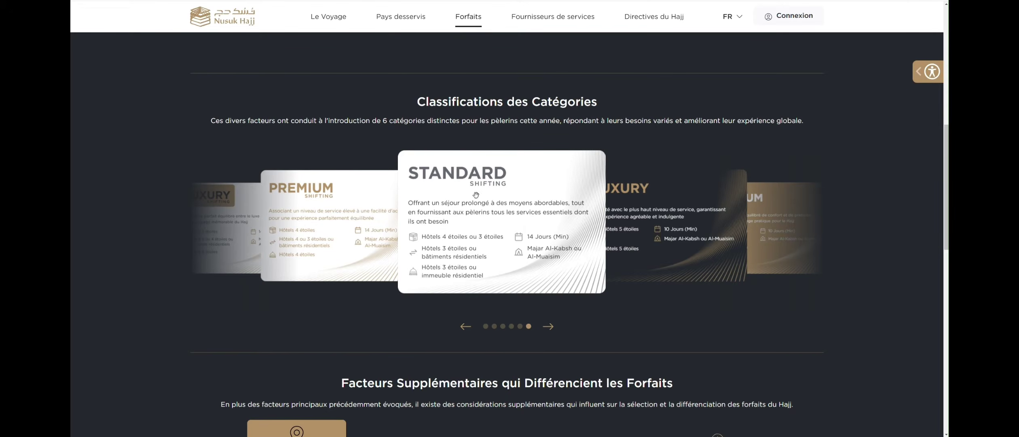
pyautogui.click(465, 327)
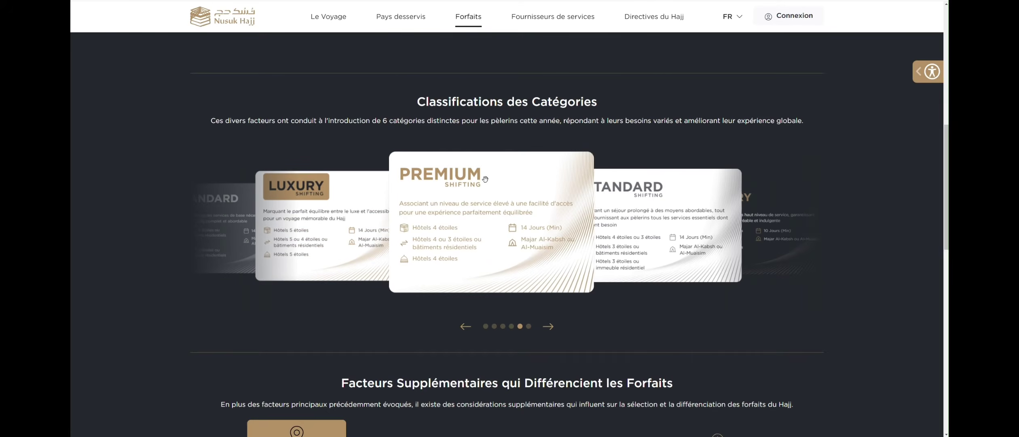
pyautogui.click(465, 327)
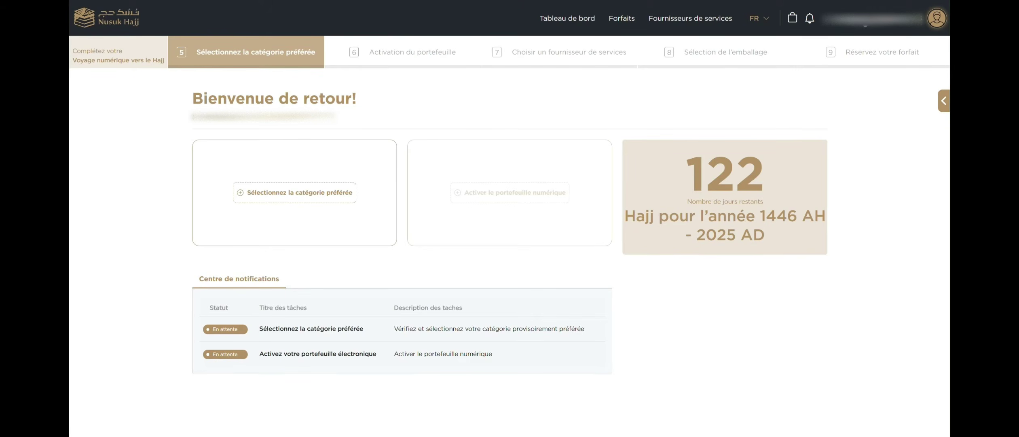
# View the account's profile page and return to the dashboard.
pyautogui.click(867, 20)
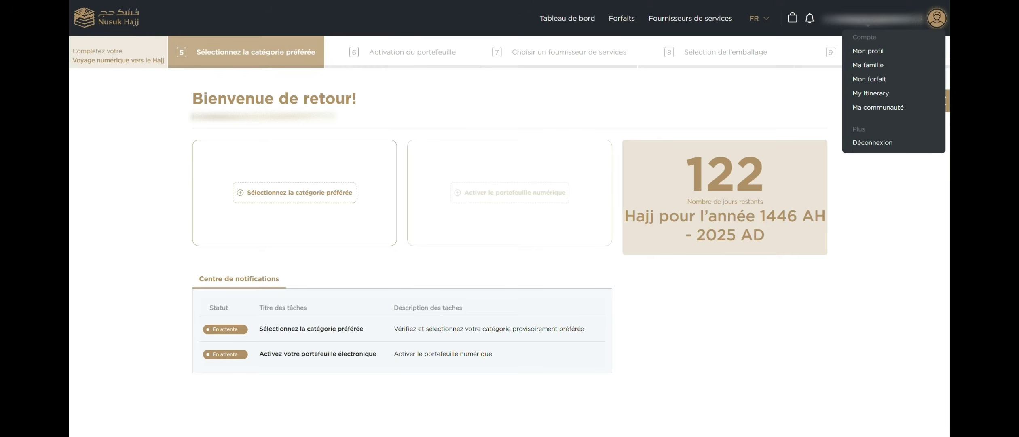
pyautogui.click(868, 51)
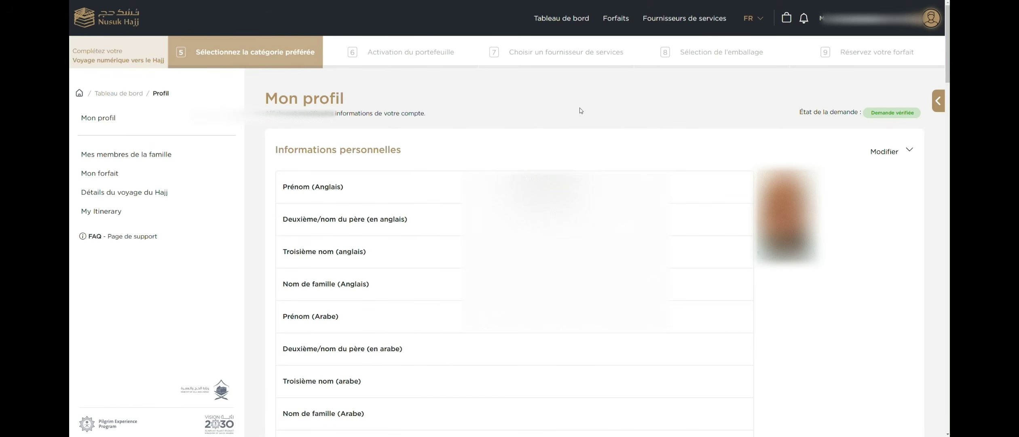
pyautogui.click(561, 18)
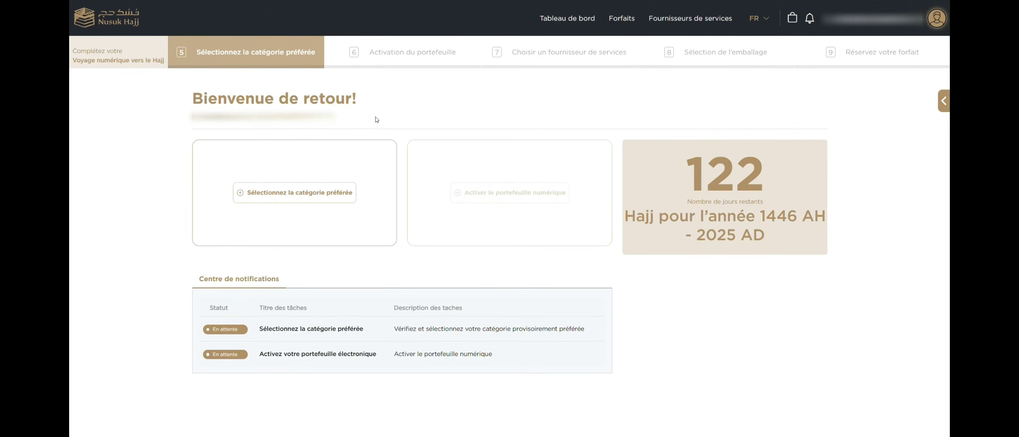
# Open the preferred category selection and look through the Shifting categories from Luxury to Standard and back.
pyautogui.click(282, 194)
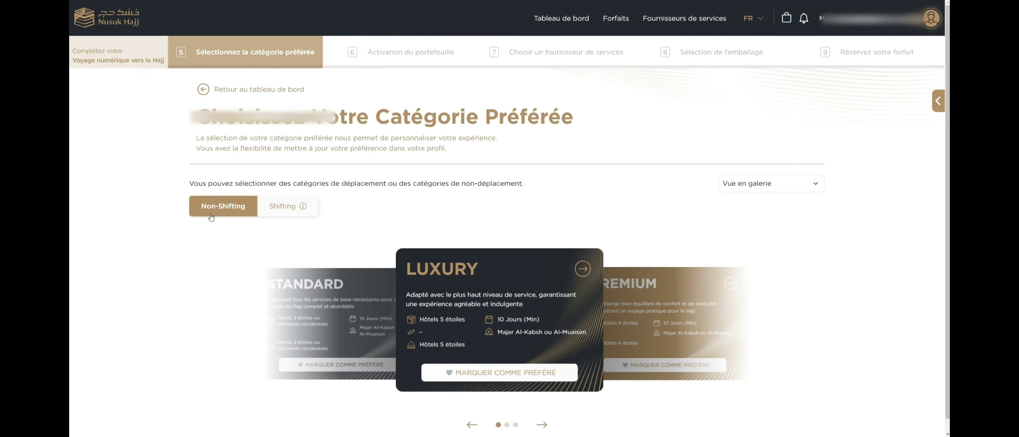
pyautogui.click(300, 209)
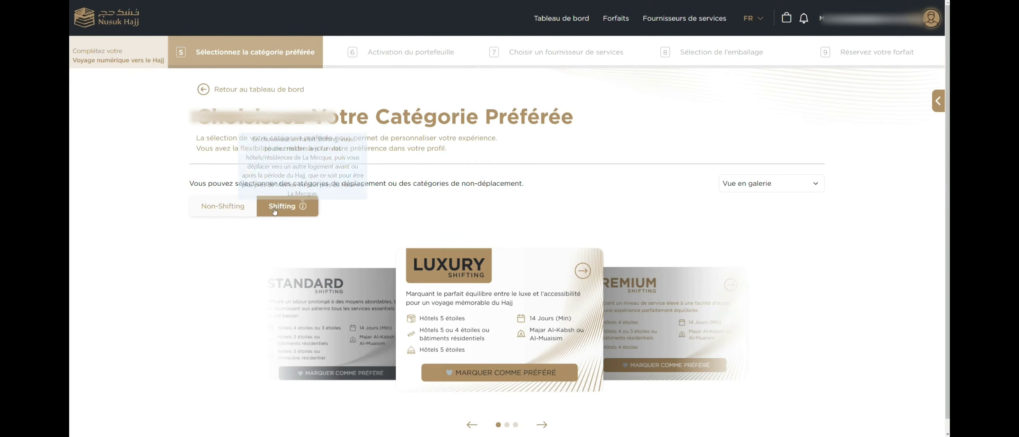
pyautogui.scroll(-1, 544, 425)
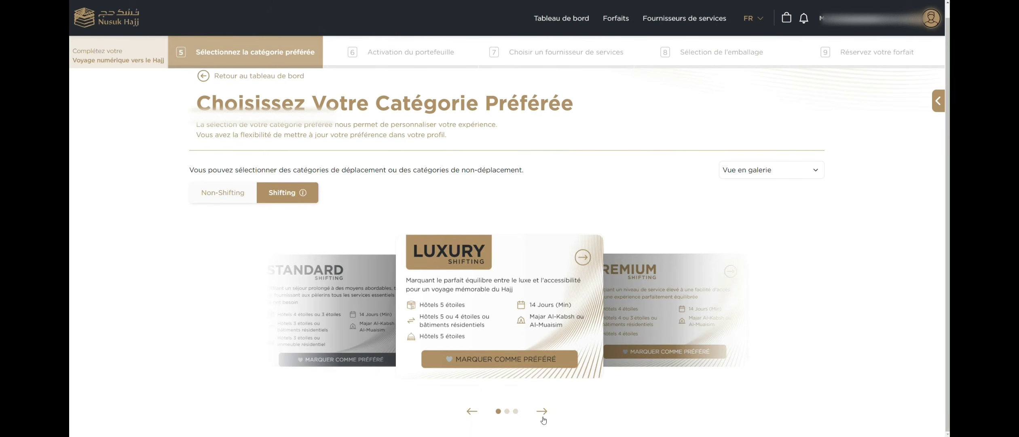
pyautogui.click(543, 421)
pyautogui.click(543, 415)
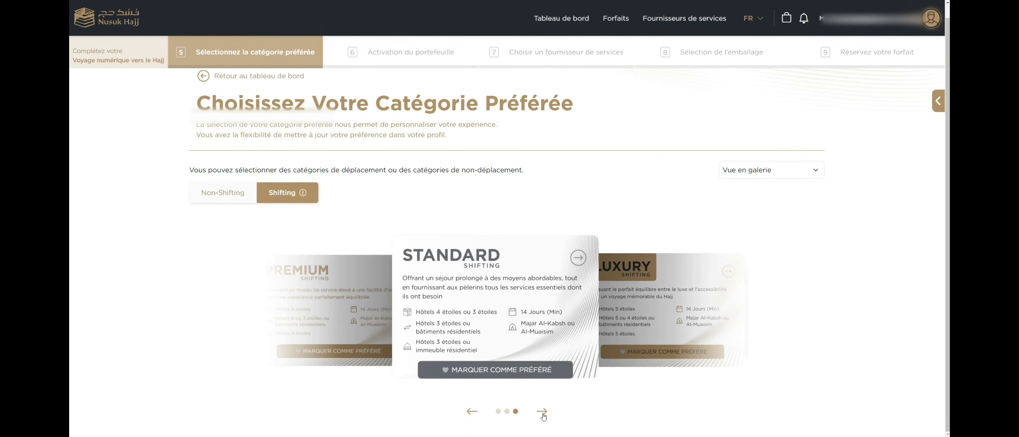
pyautogui.click(471, 412)
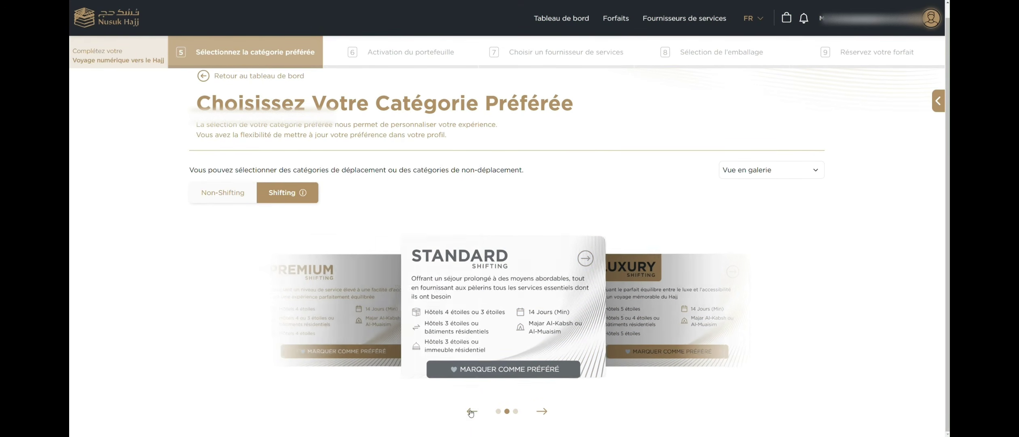
pyautogui.click(471, 411)
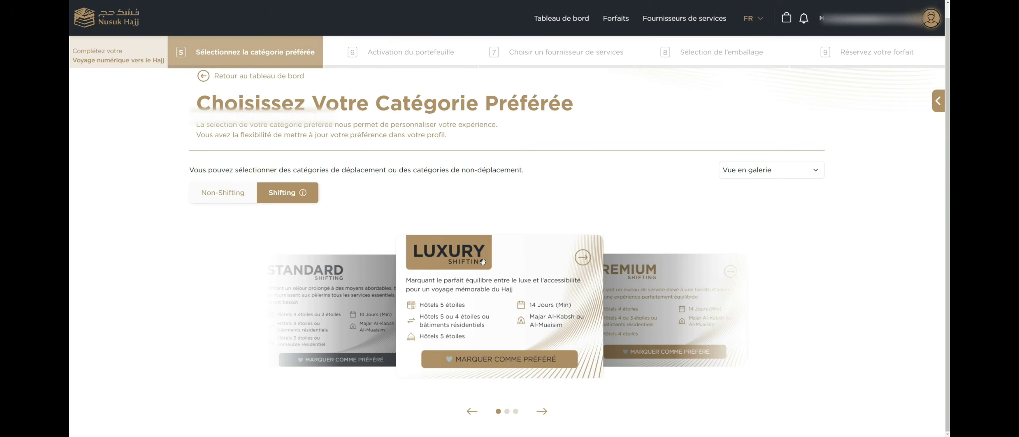
# Mark Luxury Shifting as the preferred category, confirm the selection and go to the dashboard.
pyautogui.click(481, 362)
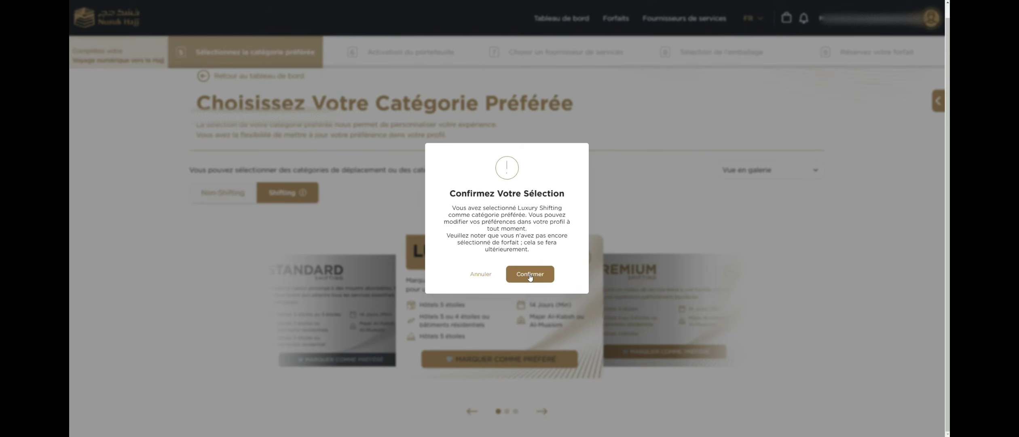
pyautogui.click(529, 277)
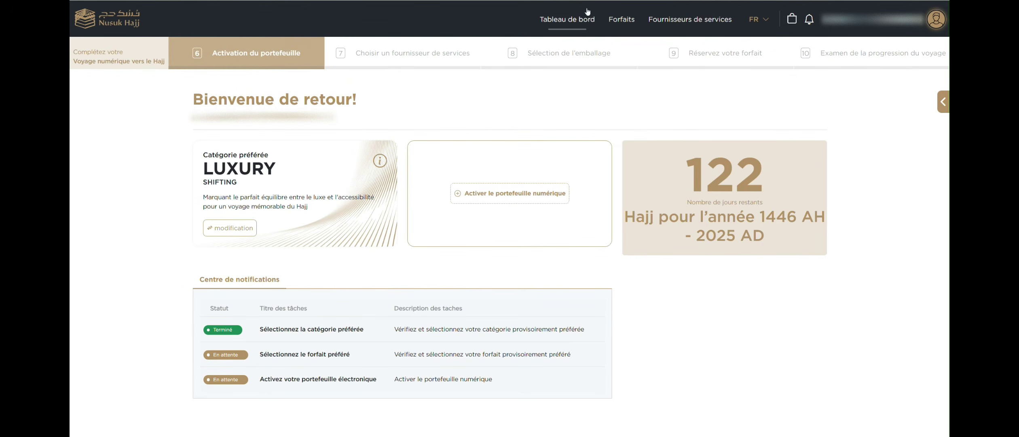
pyautogui.click(553, 23)
# Open the preferred category for modification and show the Non-Shifting categories.
pyautogui.click(233, 235)
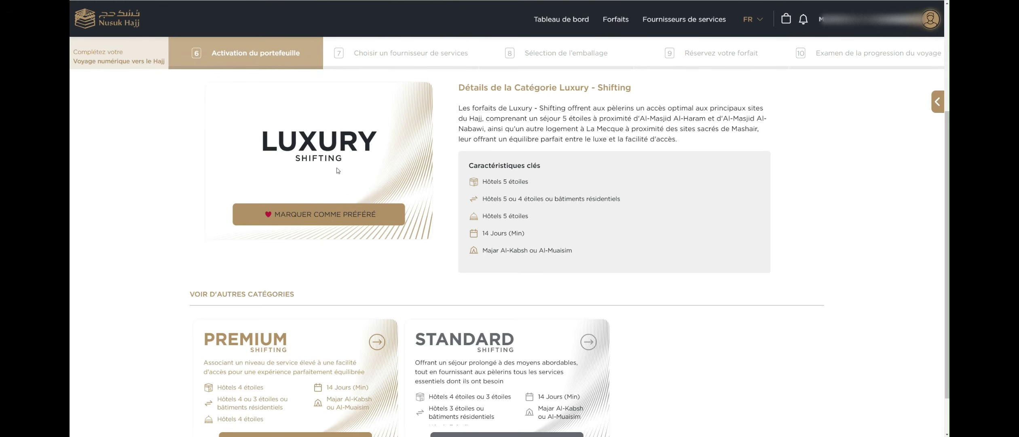
pyautogui.scroll(3, 368, 204)
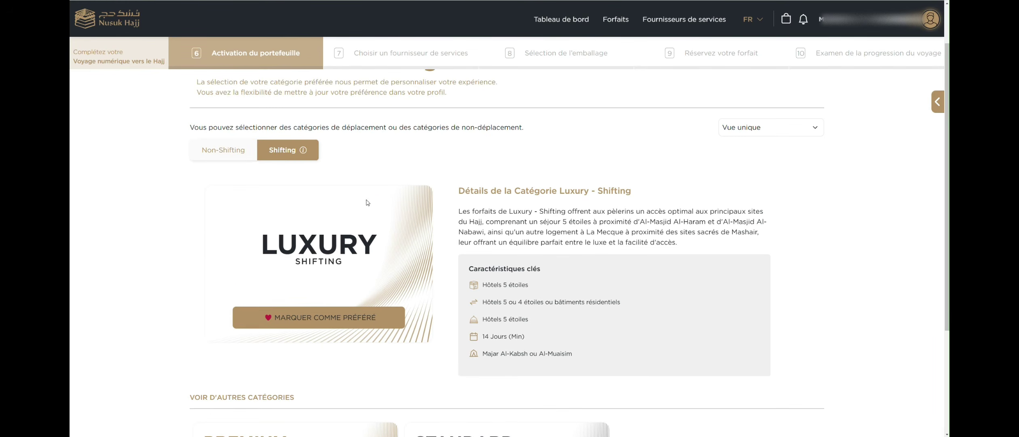
pyautogui.click(215, 156)
pyautogui.click(287, 203)
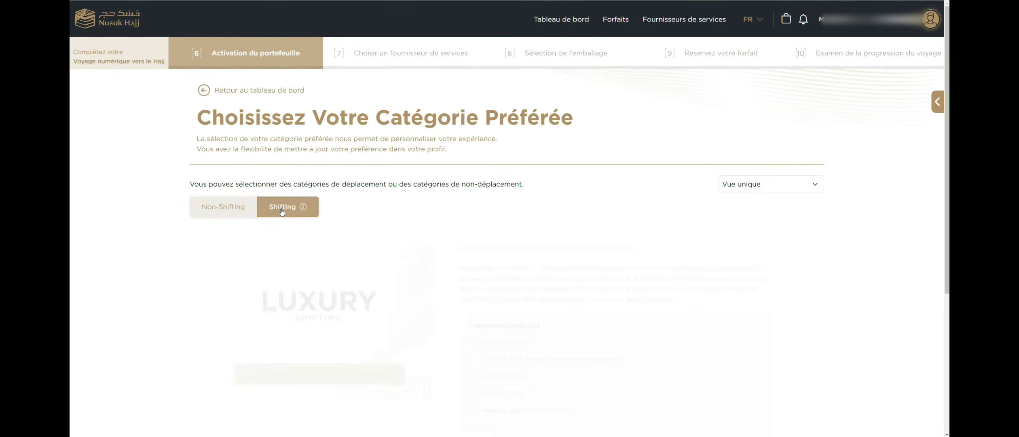
pyautogui.scroll(-3, 439, 182)
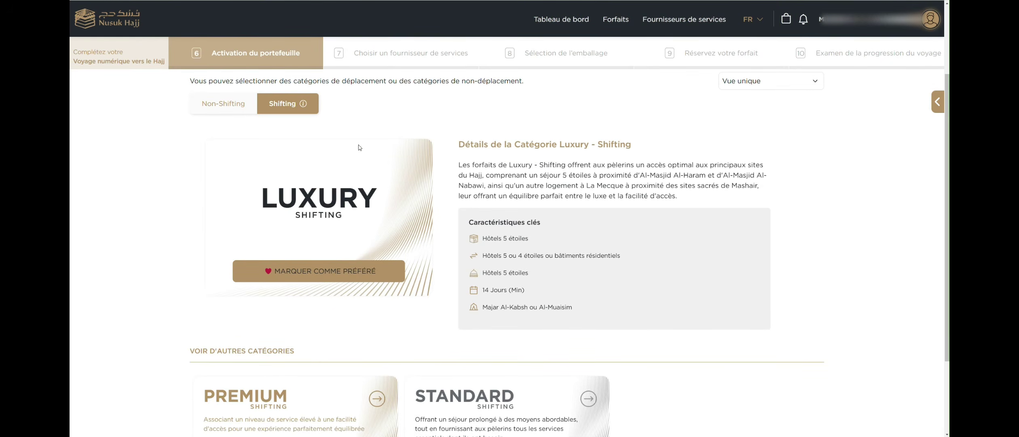
pyautogui.click(214, 107)
# Mark the Non-Shifting Standard category as preferred, confirm the selection and return to the dashboard.
pyautogui.scroll(-5, 336, 174)
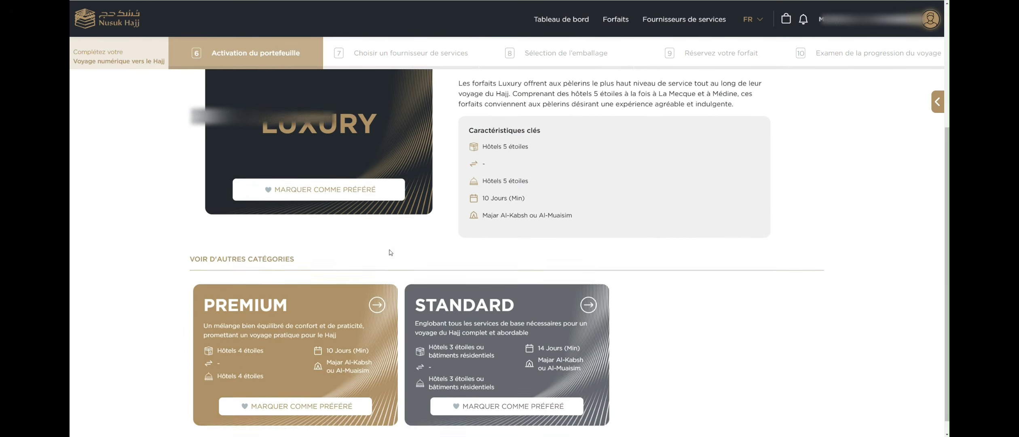
pyautogui.scroll(1, 312, 139)
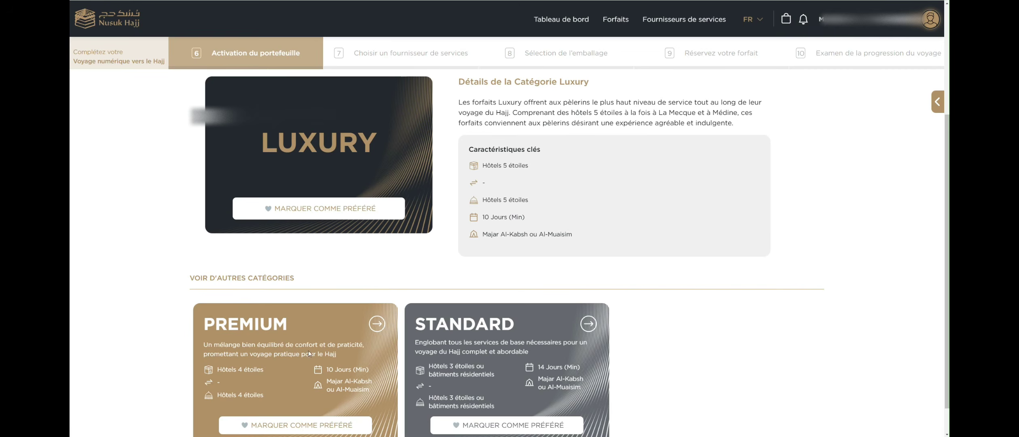
pyautogui.scroll(-1, 414, 262)
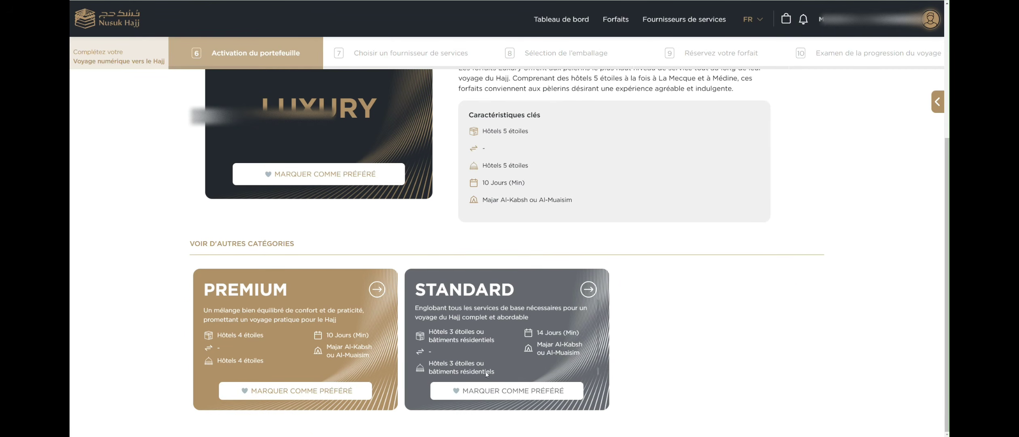
pyautogui.click(488, 394)
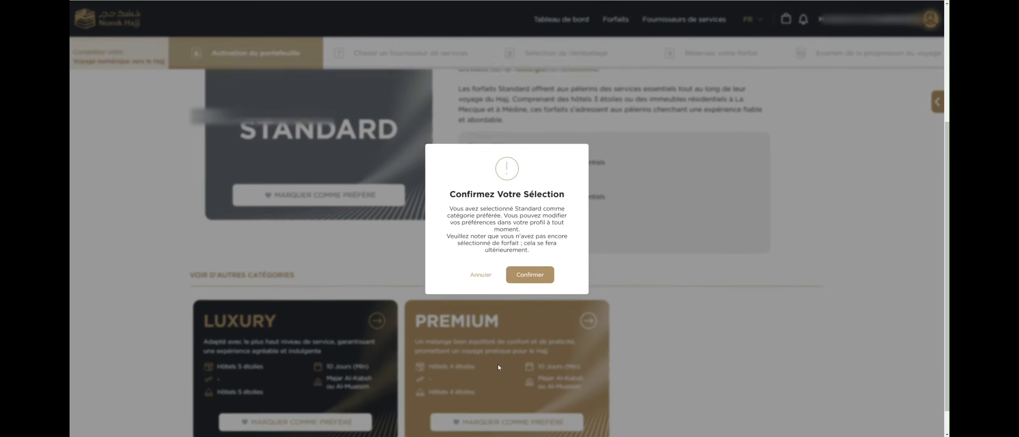
pyautogui.click(533, 272)
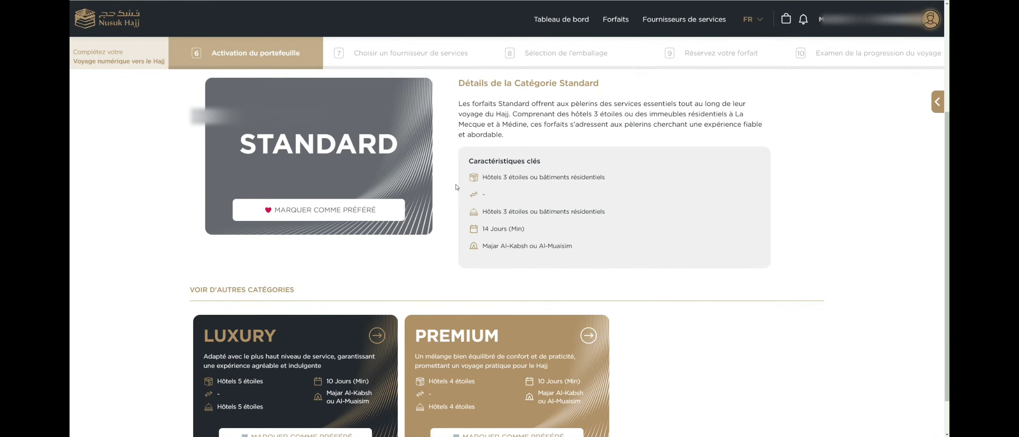
pyautogui.scroll(1, 464, 176)
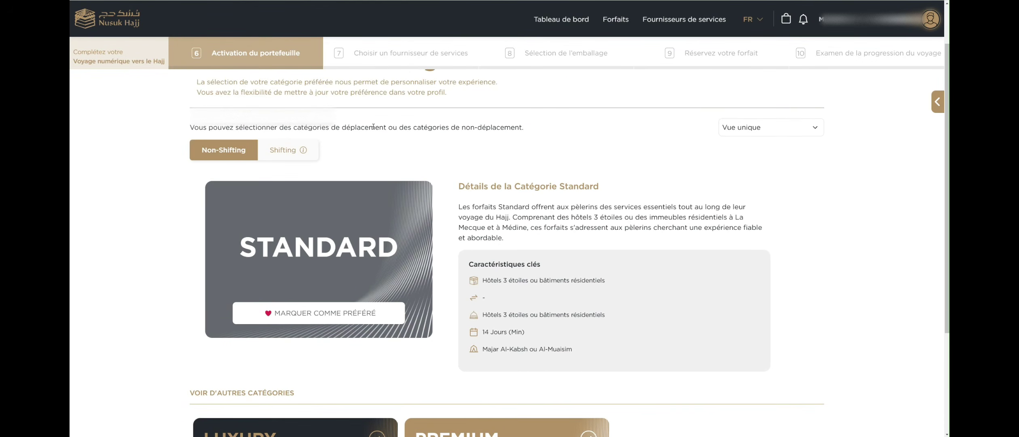
pyautogui.scroll(2, 410, 145)
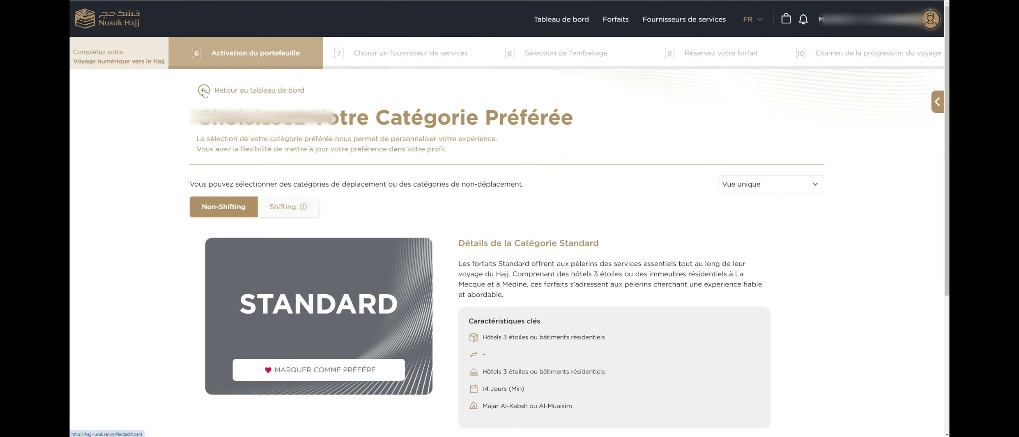
pyautogui.click(205, 93)
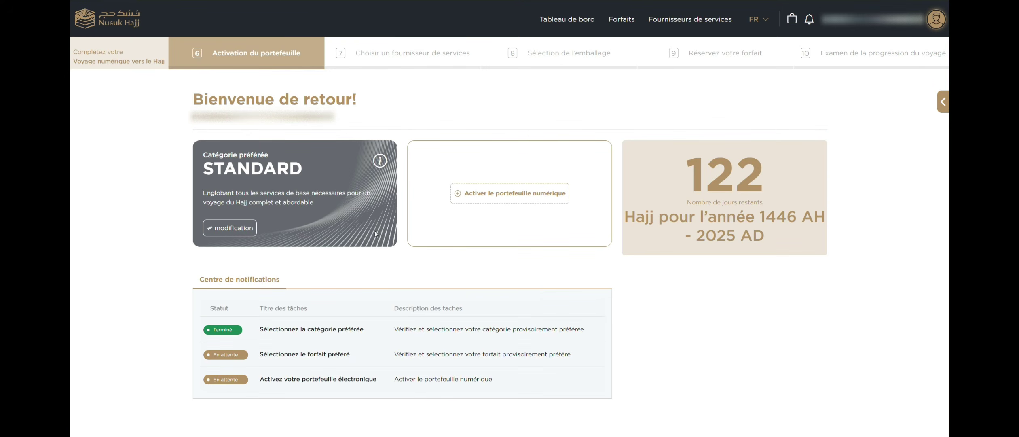